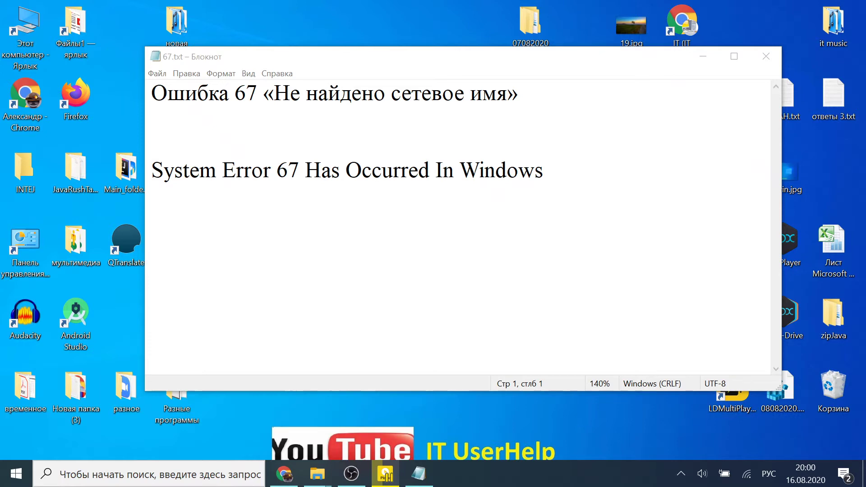
Minimise the 67.txt note, search Windows for "диспетчер" and open Диспетчер устройств
{"action": "left_click", "coordinate": [702, 57]}
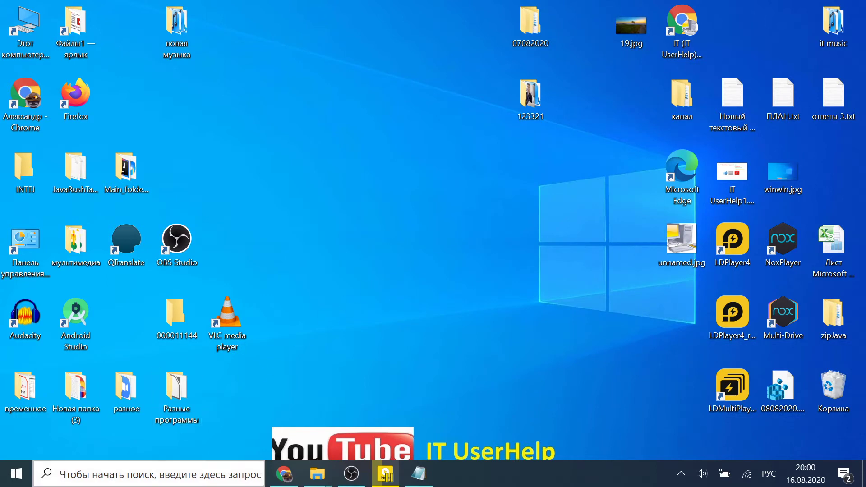
{"action": "left_click", "coordinate": [145, 475]}
{"action": "type", "text": "д"}
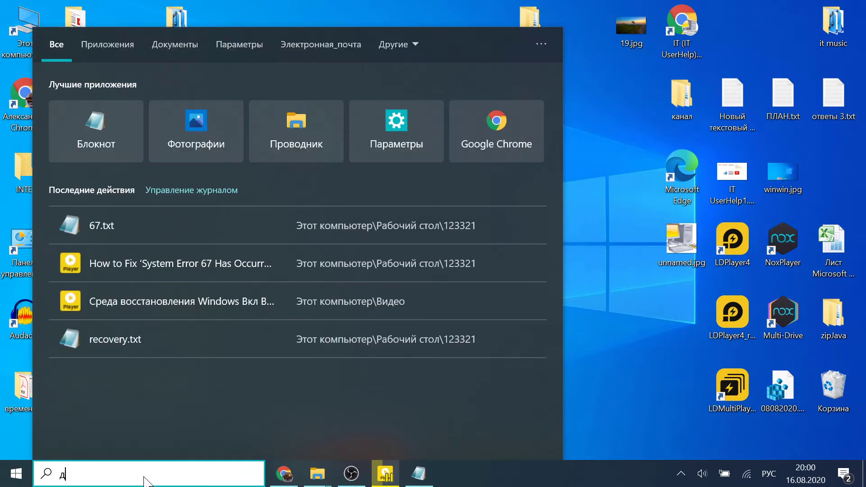
{"action": "type", "text": "испетчер"}
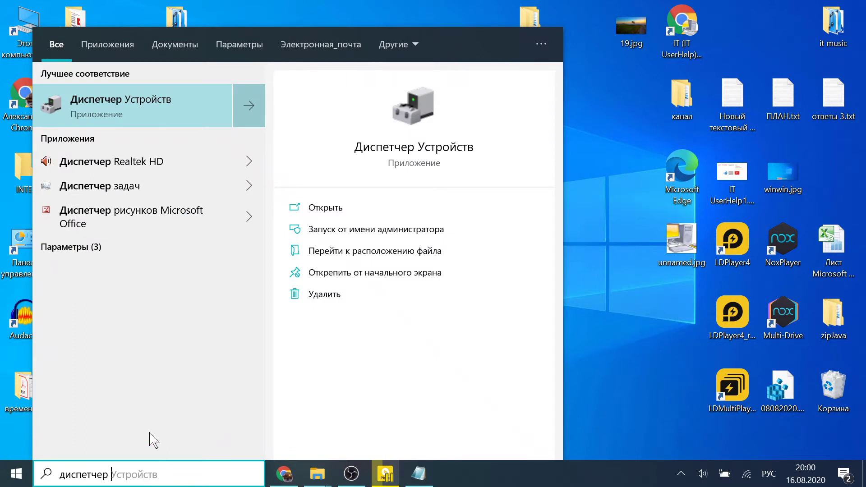
{"action": "left_click", "coordinate": [188, 103]}
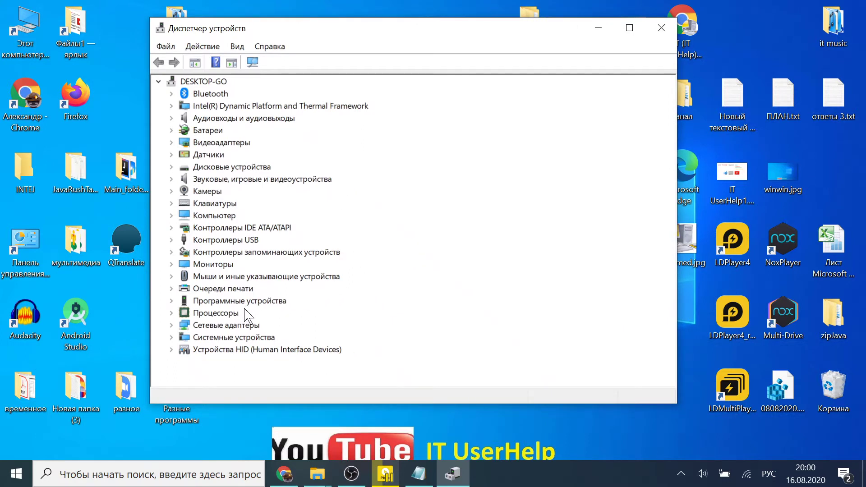
Expand the Сетевые адаптеры category to list the installed network adapters
{"action": "left_click", "coordinate": [230, 327]}
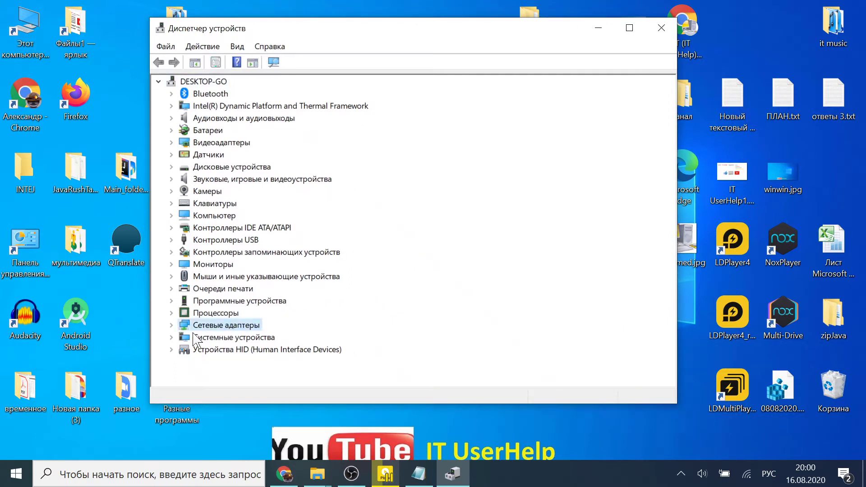
{"action": "left_click", "coordinate": [171, 325]}
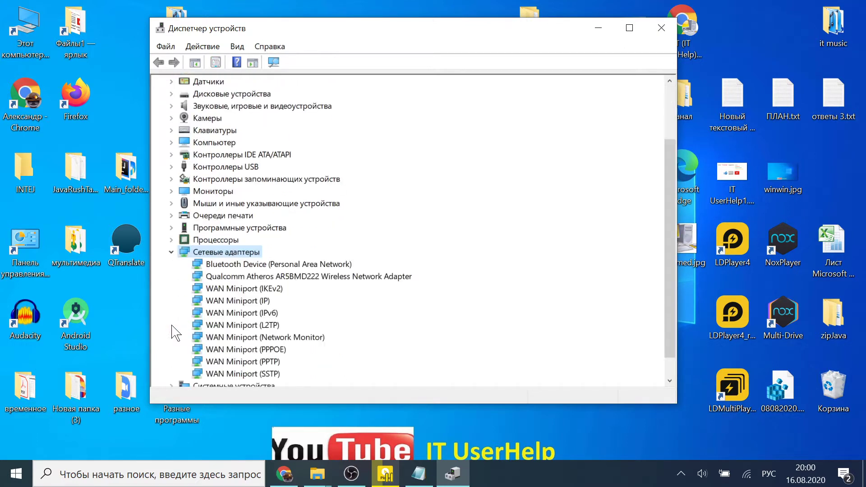
{"action": "scroll", "coordinate": [337, 234], "scroll_direction": "down", "scroll_amount": 1}
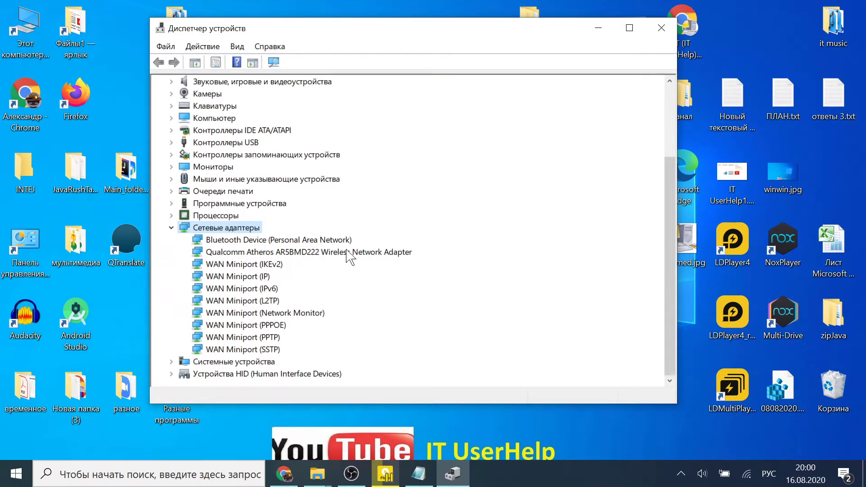
Start an automatic search for updated drivers for the Qualcomm Atheros AR5BMD222 Wireless Network Adapter
{"action": "left_click", "coordinate": [221, 252]}
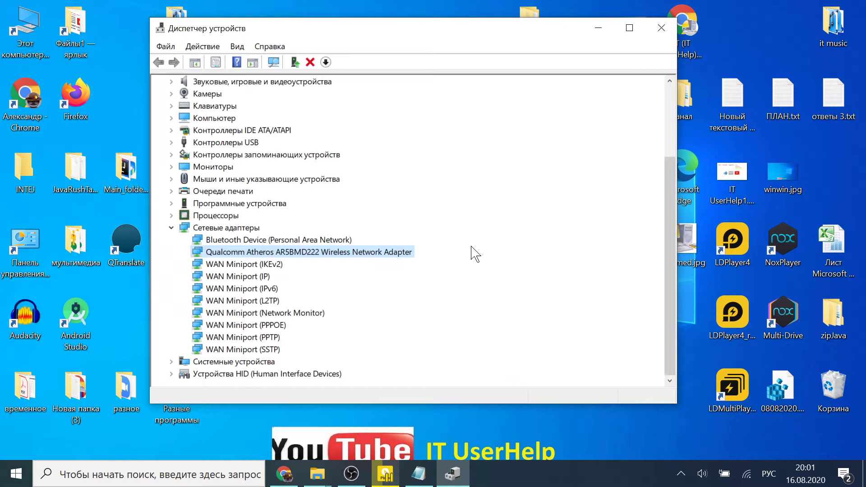
{"action": "double_click", "coordinate": [341, 256]}
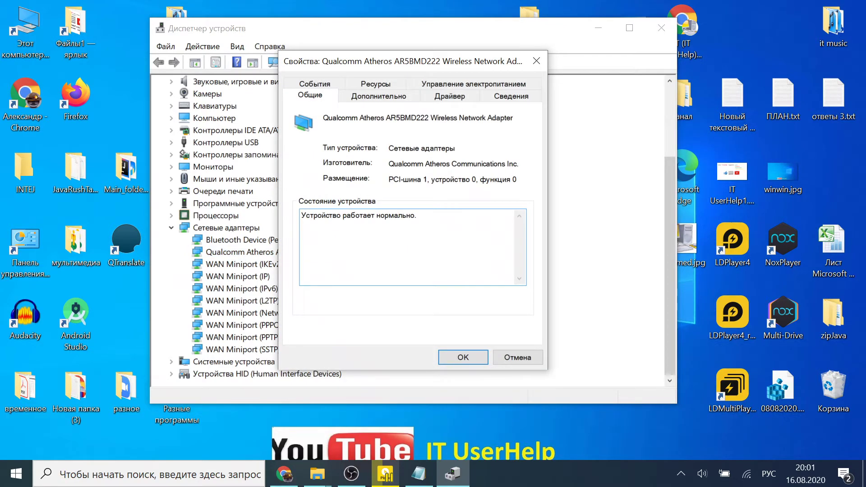
{"action": "left_click", "coordinate": [453, 97]}
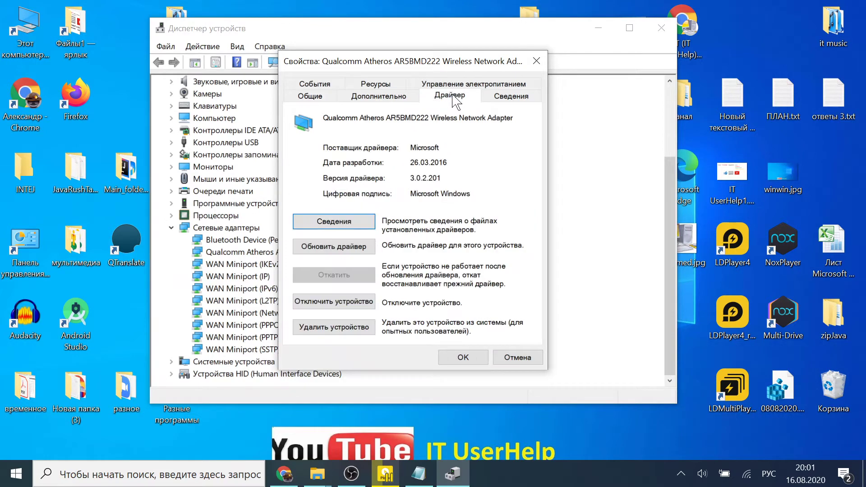
{"action": "left_click", "coordinate": [328, 248]}
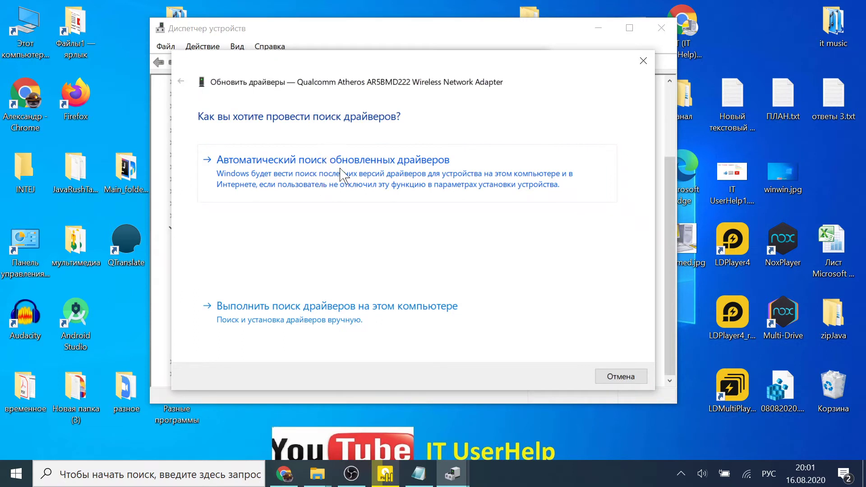
{"action": "left_click", "coordinate": [332, 165]}
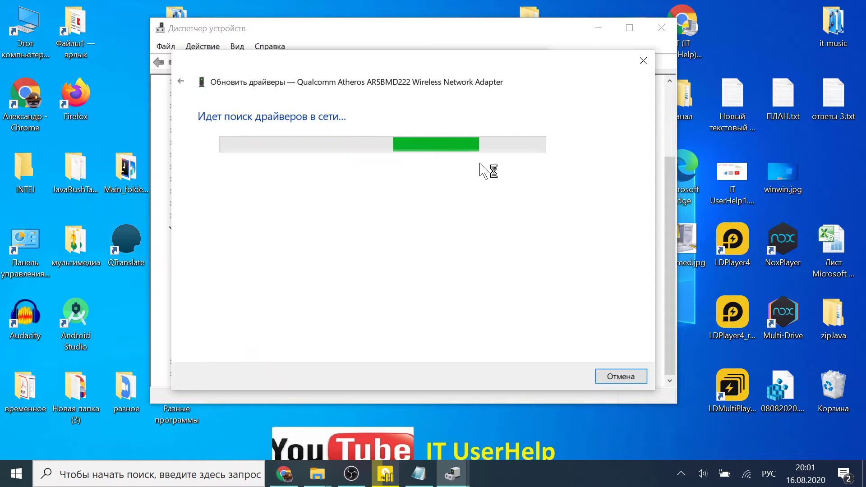
{"action": "left_click_drag", "start_coordinate": [542, 69], "coordinate": [443, 32]}
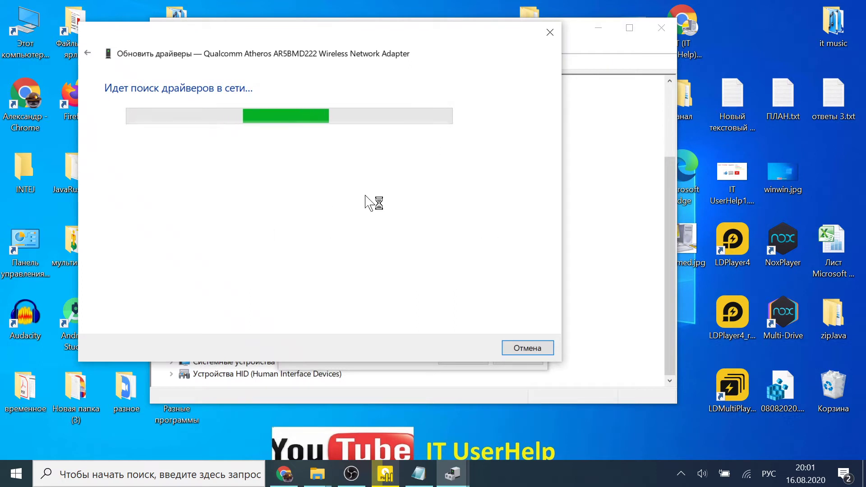
{"action": "mouse_move", "coordinate": [405, 35]}
{"action": "left_mouse_down"}
{"action": "mouse_move", "coordinate": [468, 55]}
{"action": "mouse_move", "coordinate": [584, 62]}
{"action": "mouse_move", "coordinate": [470, 73]}
{"action": "mouse_move", "coordinate": [399, 51]}
{"action": "mouse_move", "coordinate": [587, 38]}
{"action": "mouse_move", "coordinate": [417, 35]}
{"action": "left_mouse_up"}
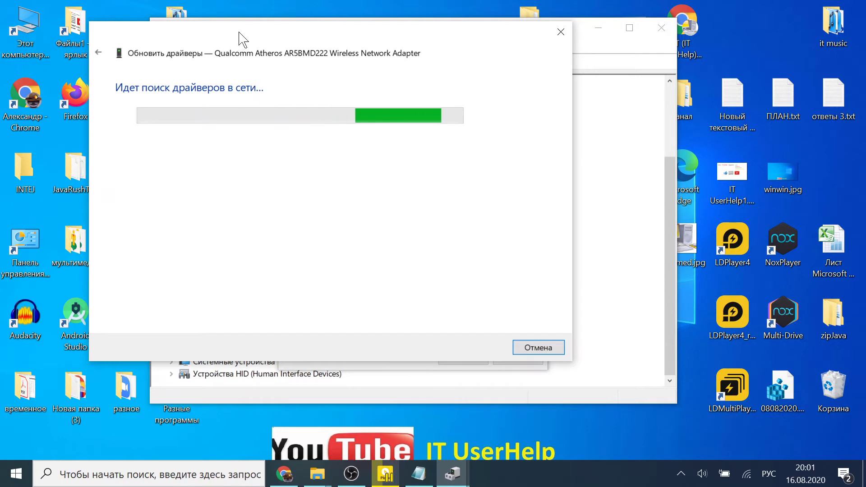
{"action": "left_click_drag", "start_coordinate": [240, 34], "coordinate": [252, 38]}
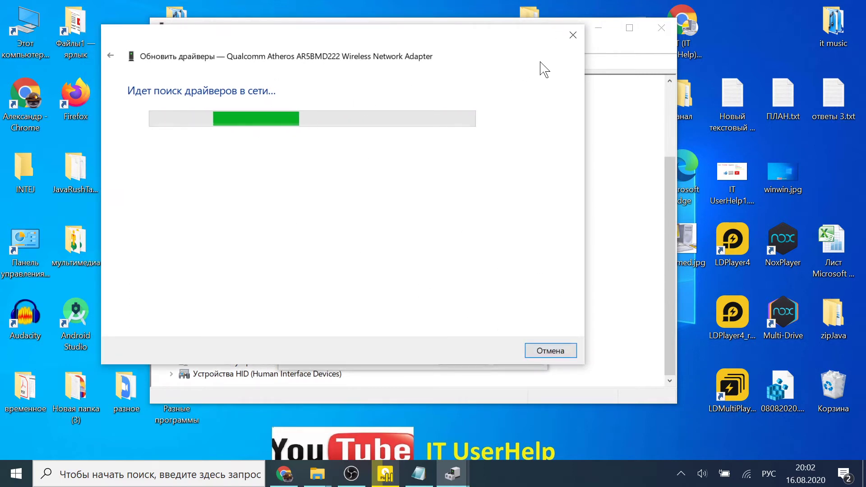
{"action": "left_click_drag", "start_coordinate": [429, 36], "coordinate": [509, 187]}
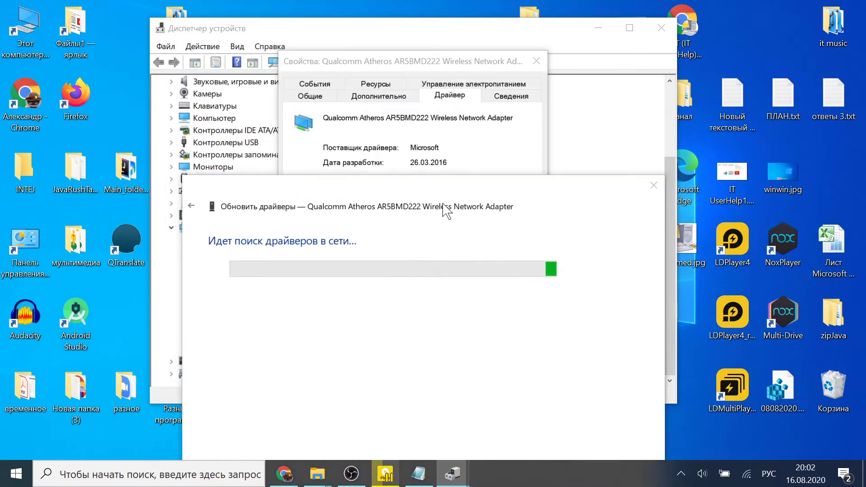
Try to cancel the running driver search and minimise the Диспетчер устройств window behind it
{"action": "mouse_move", "coordinate": [453, 465]}
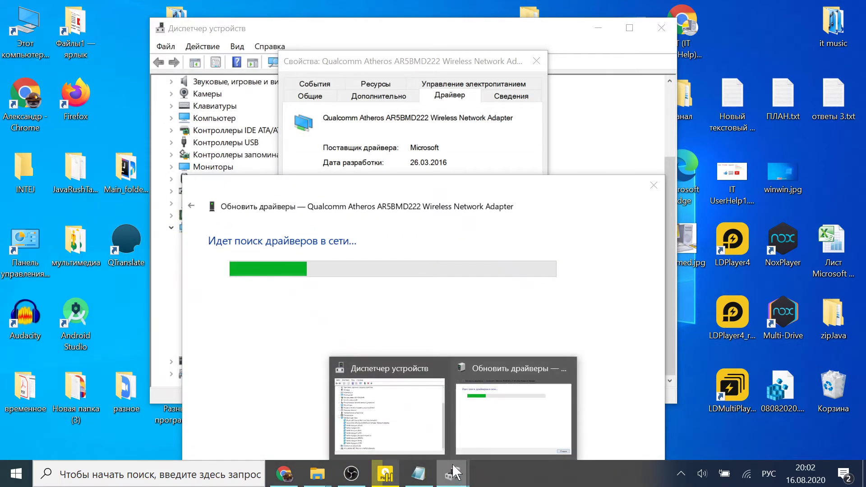
{"action": "right_click", "coordinate": [483, 424]}
{"action": "left_click", "coordinate": [492, 406]}
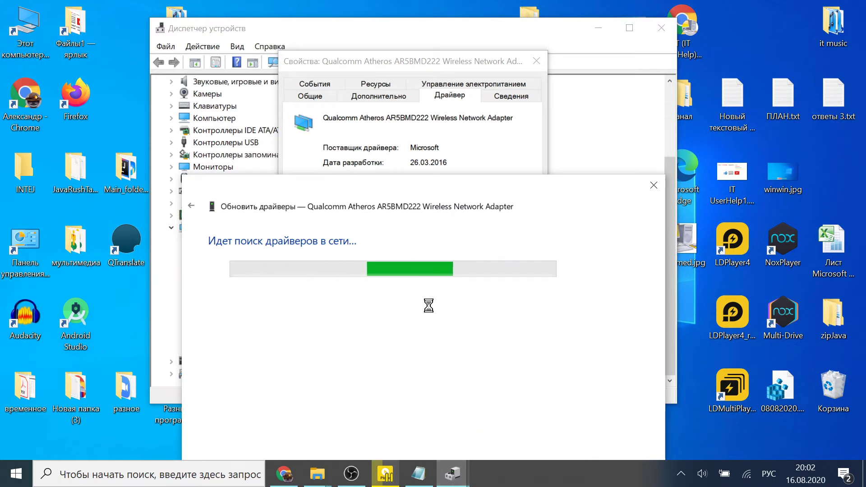
{"action": "left_click_drag", "start_coordinate": [447, 189], "coordinate": [407, 50]}
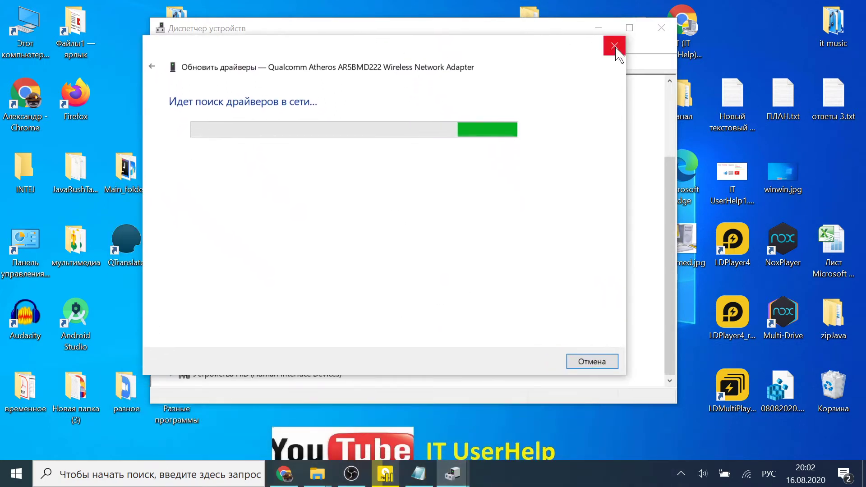
{"action": "left_click", "coordinate": [585, 364]}
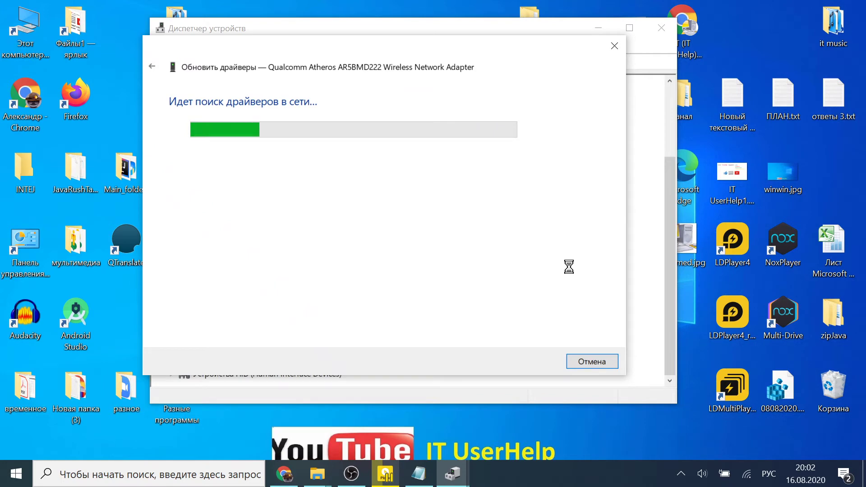
{"action": "left_click_drag", "start_coordinate": [553, 44], "coordinate": [675, 115]}
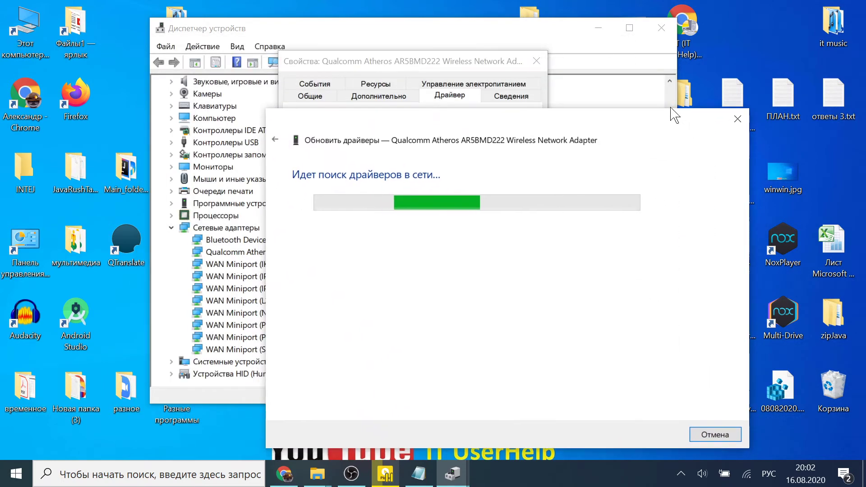
{"action": "left_click", "coordinate": [600, 29]}
{"action": "left_click_drag", "start_coordinate": [580, 116], "coordinate": [385, 143]}
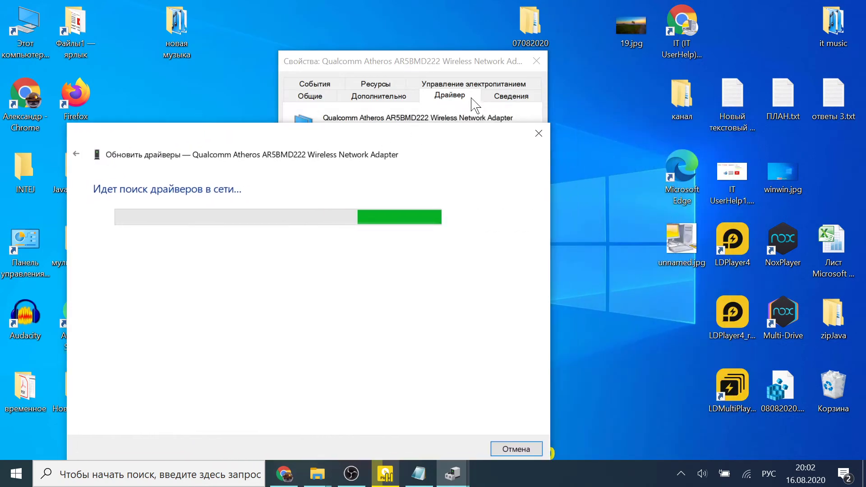
Open Диспетчер задач, end the Консоль управления (MMC) task, and put the task manager away
{"action": "right_click", "coordinate": [560, 474]}
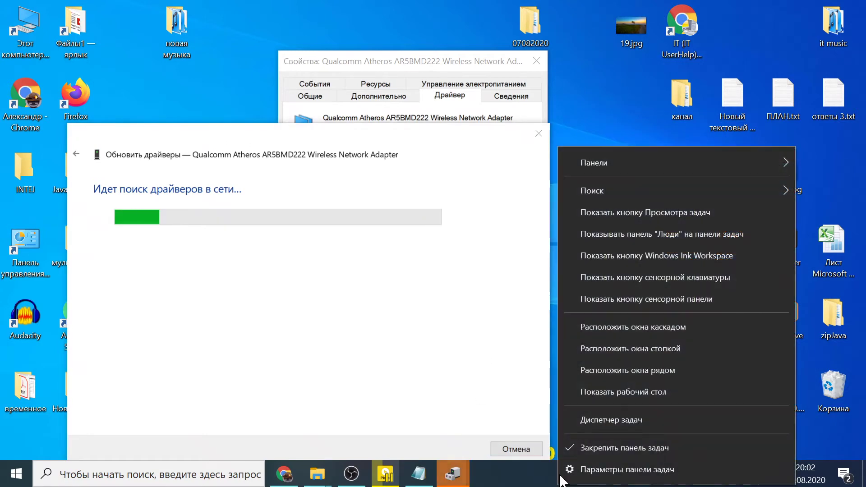
{"action": "left_click", "coordinate": [600, 418]}
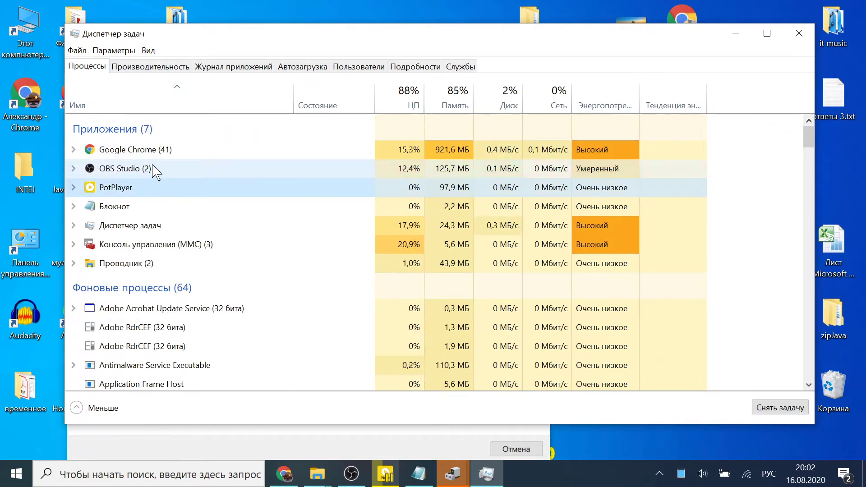
{"action": "left_click", "coordinate": [145, 188]}
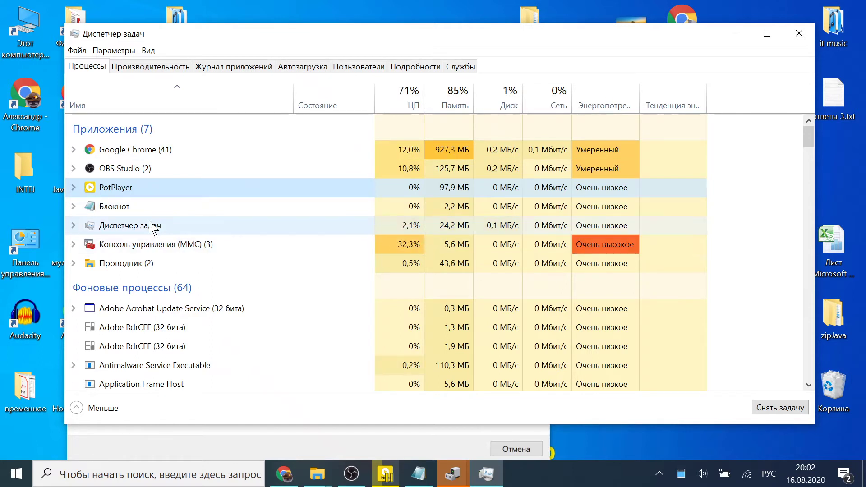
{"action": "left_click", "coordinate": [170, 248]}
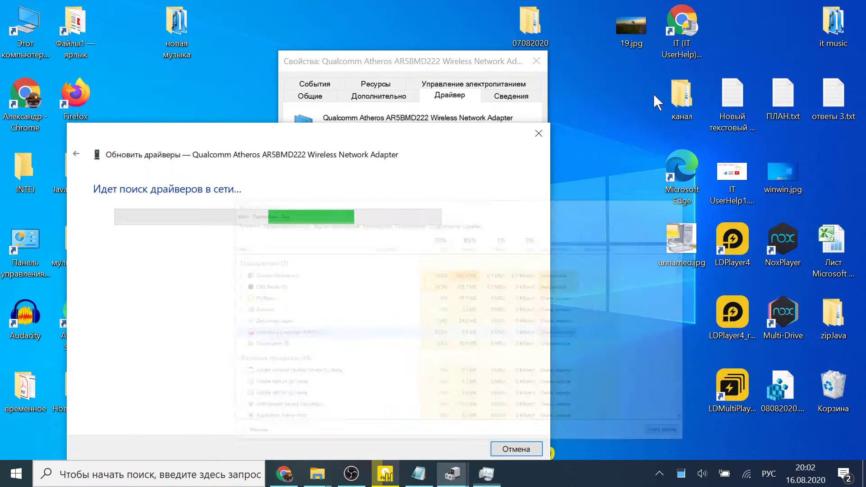
{"action": "left_click", "coordinate": [736, 33]}
{"action": "left_click_drag", "start_coordinate": [406, 127], "coordinate": [416, 51]}
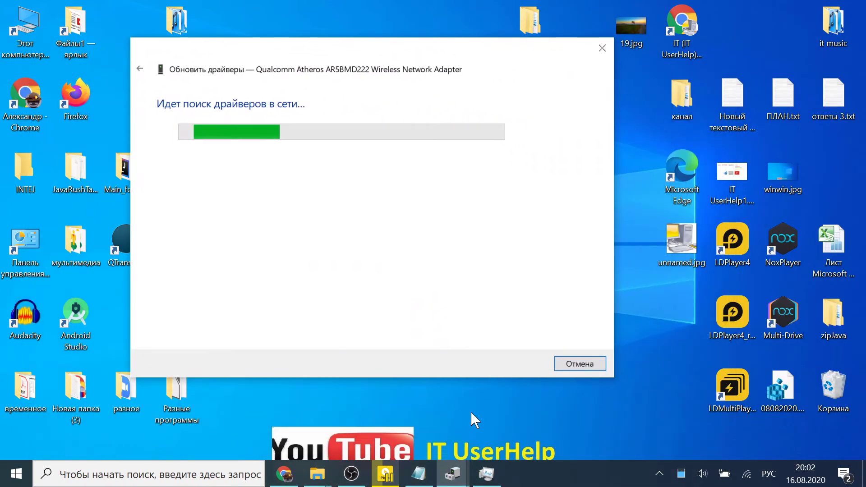
{"action": "left_click", "coordinate": [487, 474]}
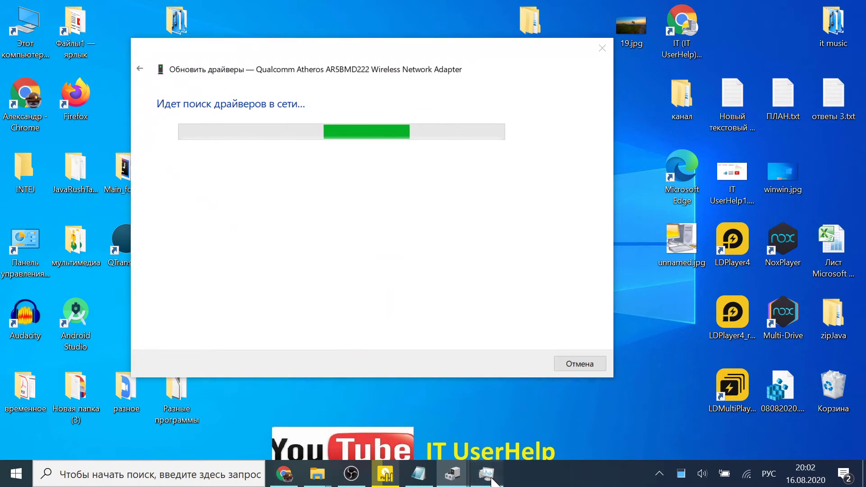
{"action": "right_click", "coordinate": [184, 243]}
{"action": "left_click", "coordinate": [212, 255]}
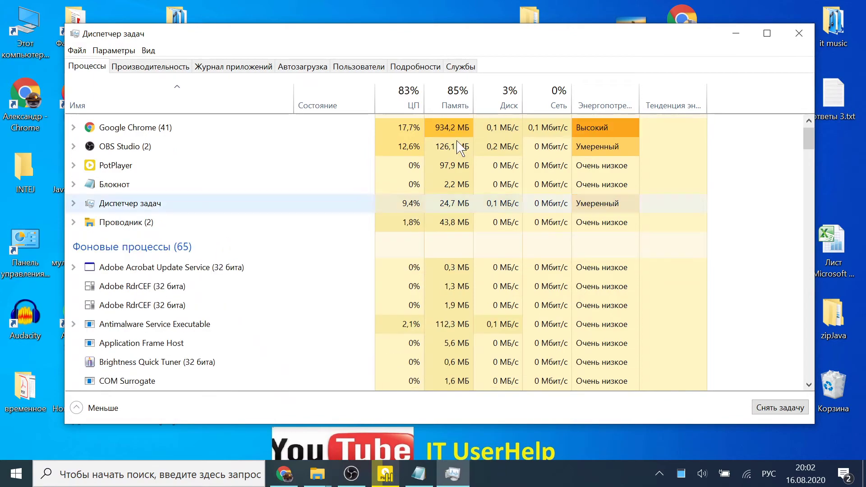
{"action": "left_click", "coordinate": [736, 34]}
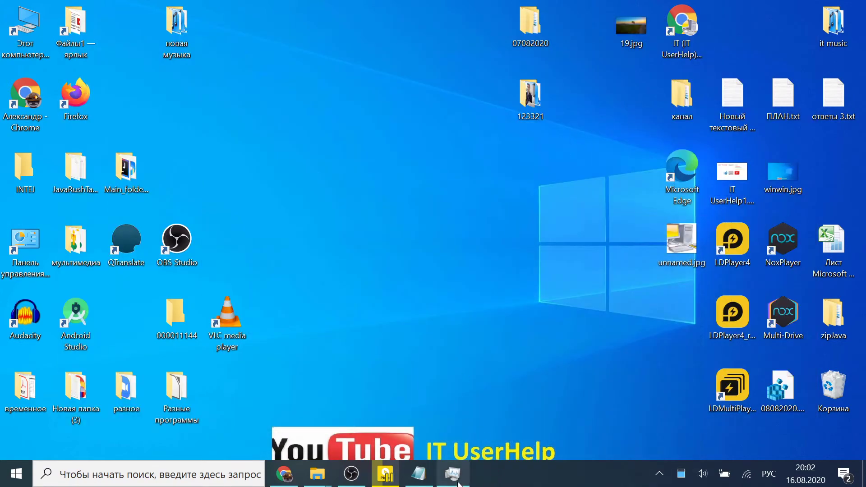
{"action": "left_click", "coordinate": [453, 474]}
{"action": "left_click", "coordinate": [737, 34]}
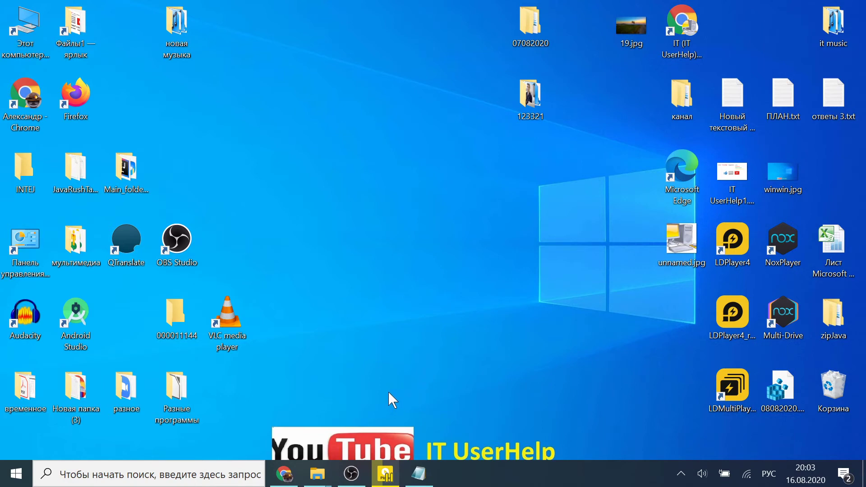
Search Windows for "изменение" and open Изменение групповой политики
{"action": "left_click", "coordinate": [193, 479]}
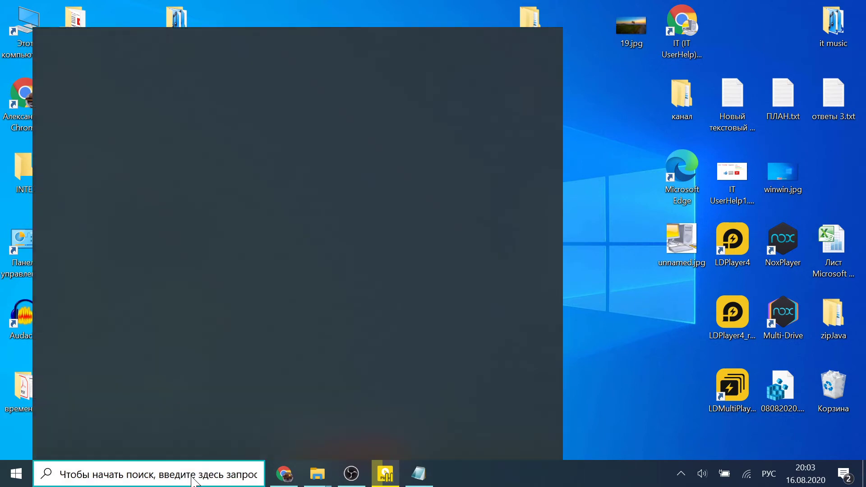
{"action": "type", "text": "и"}
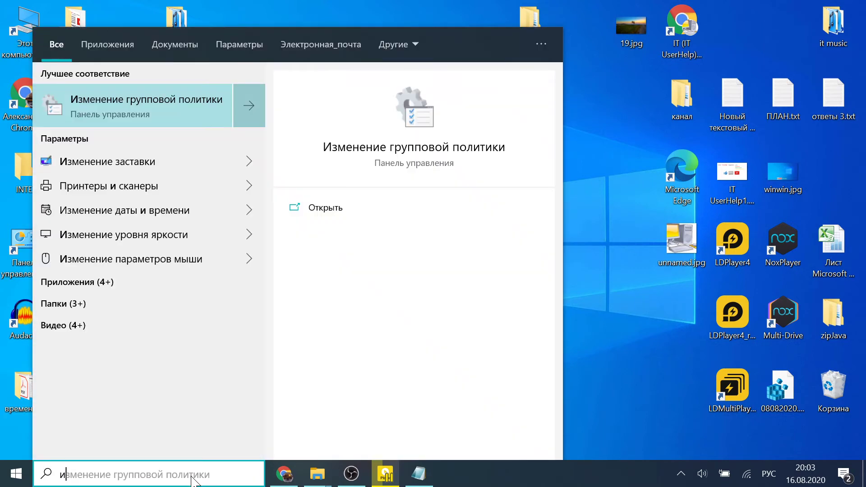
{"action": "type", "text": "з"}
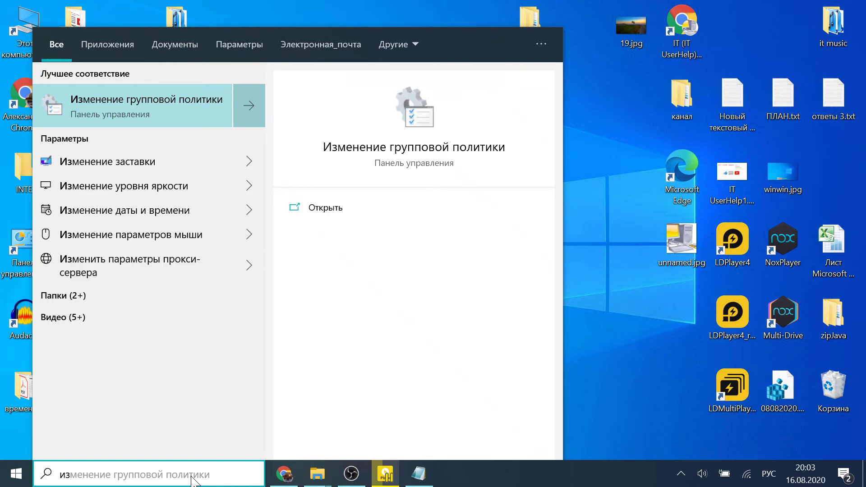
{"action": "type", "text": "мене"}
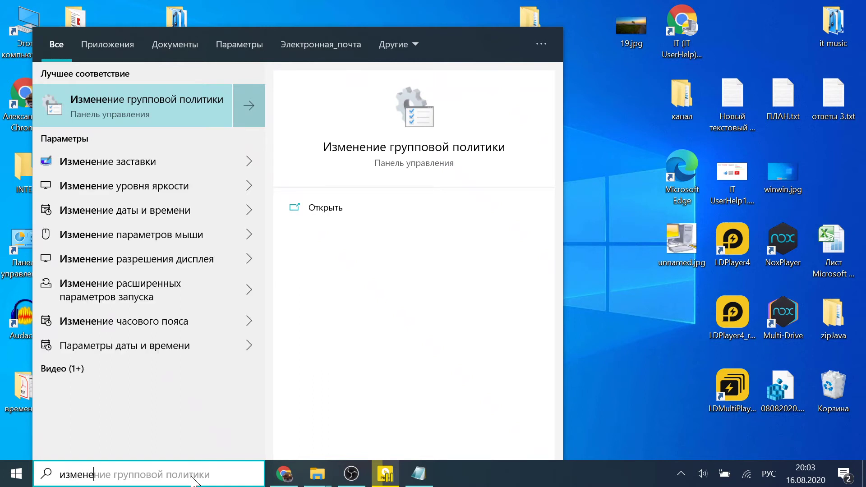
{"action": "type", "text": "ние"}
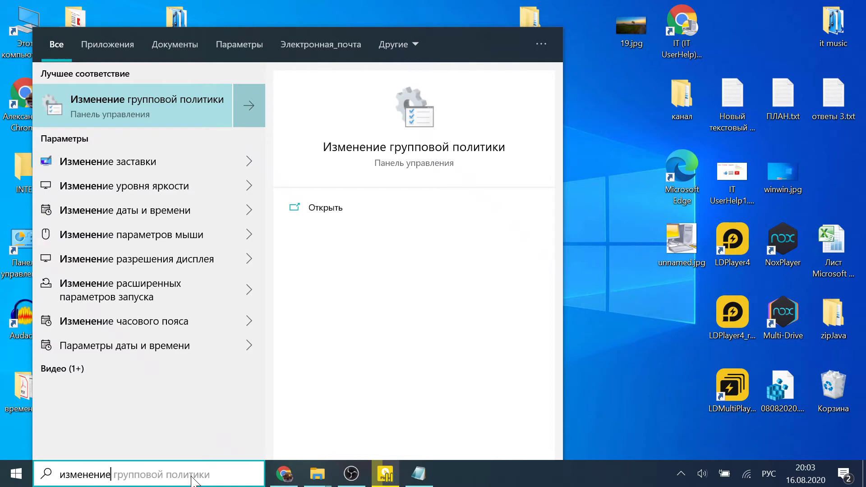
{"action": "left_click", "coordinate": [171, 111]}
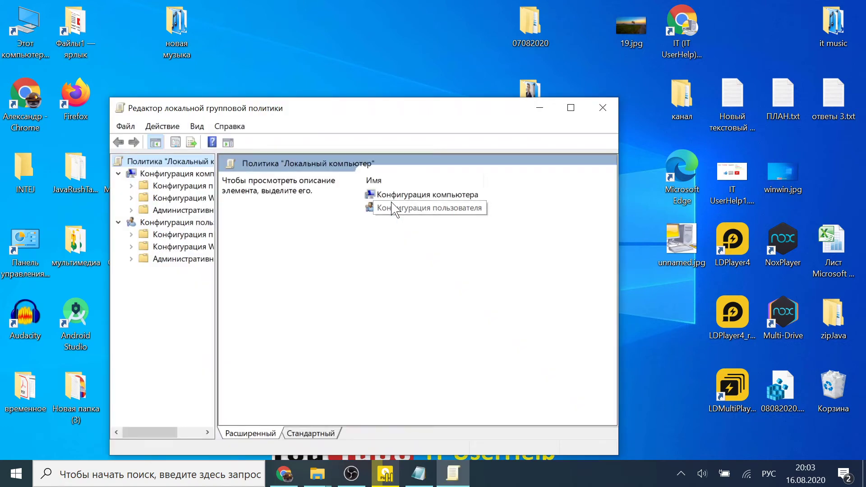
Maximise the Редактор локальной групповой политики window and widen its console tree so the folder names show in full
{"action": "left_click", "coordinate": [570, 107]}
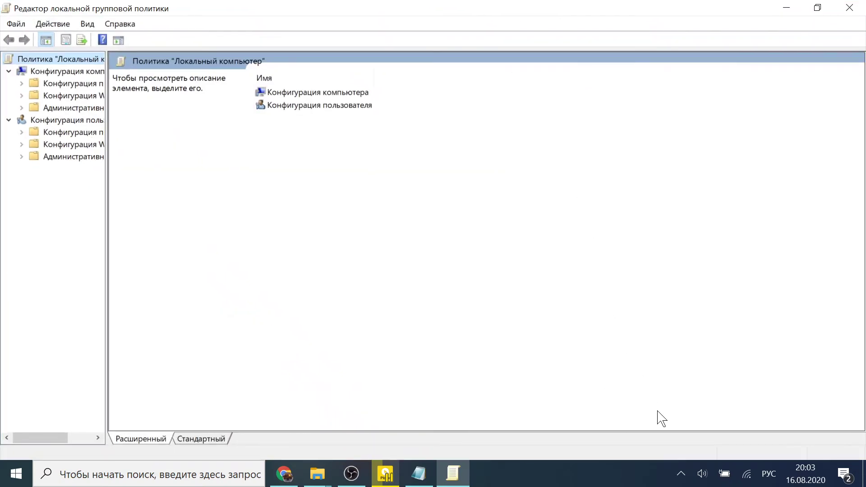
{"action": "left_click", "coordinate": [682, 474]}
{"action": "left_click", "coordinate": [682, 474]}
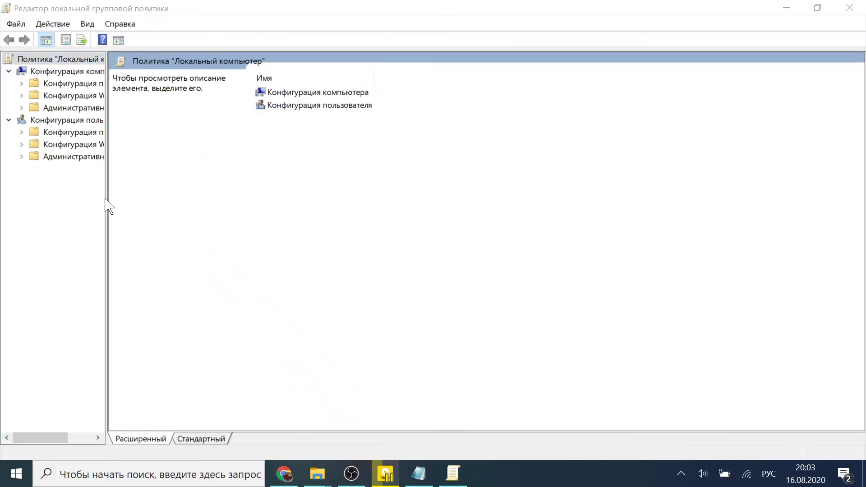
{"action": "left_click_drag", "start_coordinate": [108, 207], "coordinate": [380, 201]}
Open the Поставщик сети folder within Сеть, in the Административные шаблоны of Конфигурация компьютера
{"action": "left_click", "coordinate": [57, 72]}
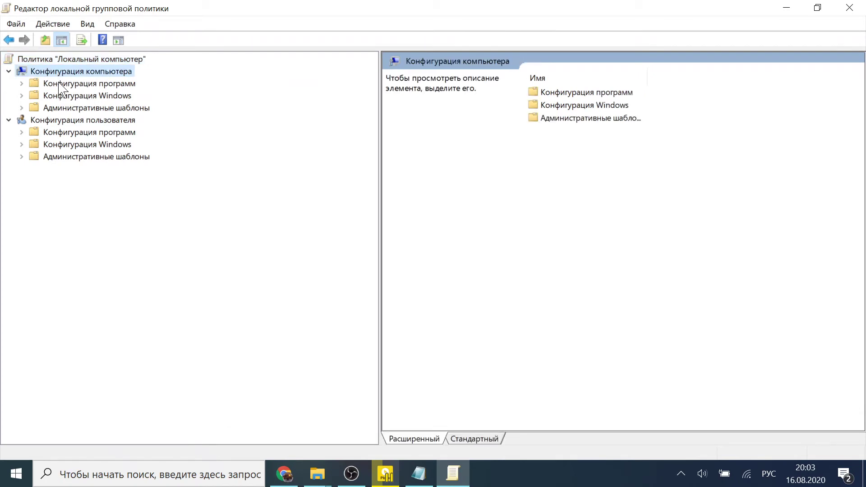
{"action": "left_click", "coordinate": [86, 109]}
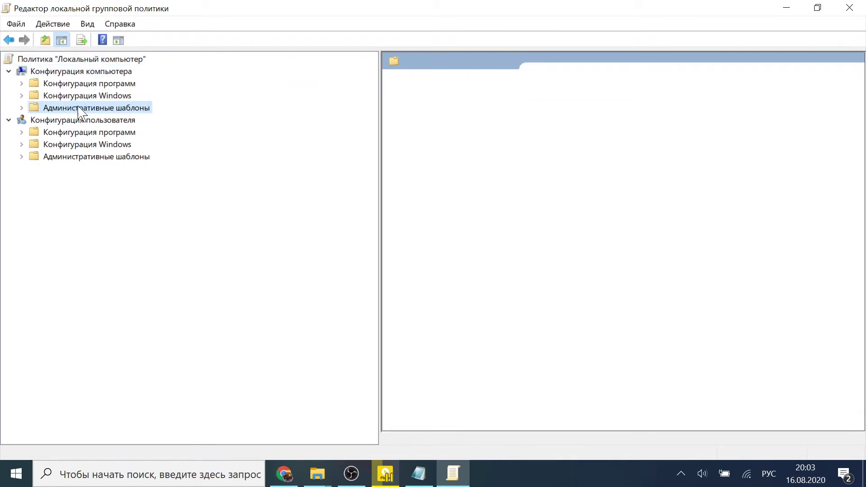
{"action": "left_click", "coordinate": [21, 108]}
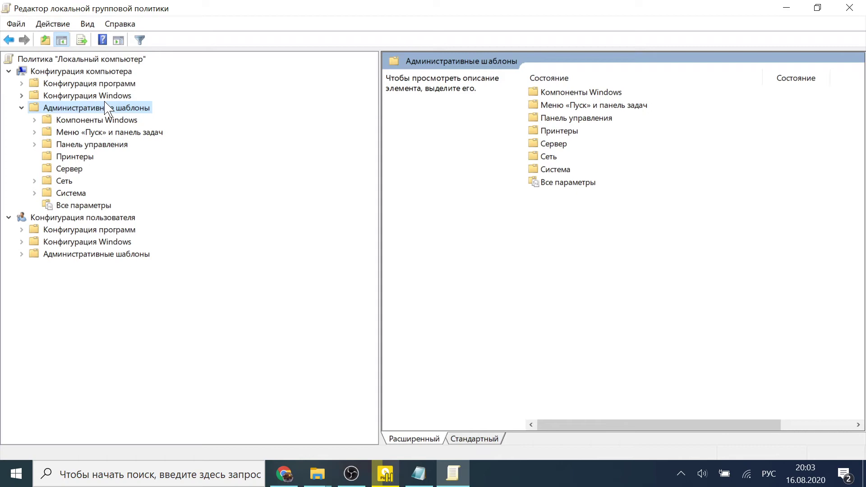
{"action": "left_click", "coordinate": [34, 181]}
{"action": "left_click", "coordinate": [64, 144]}
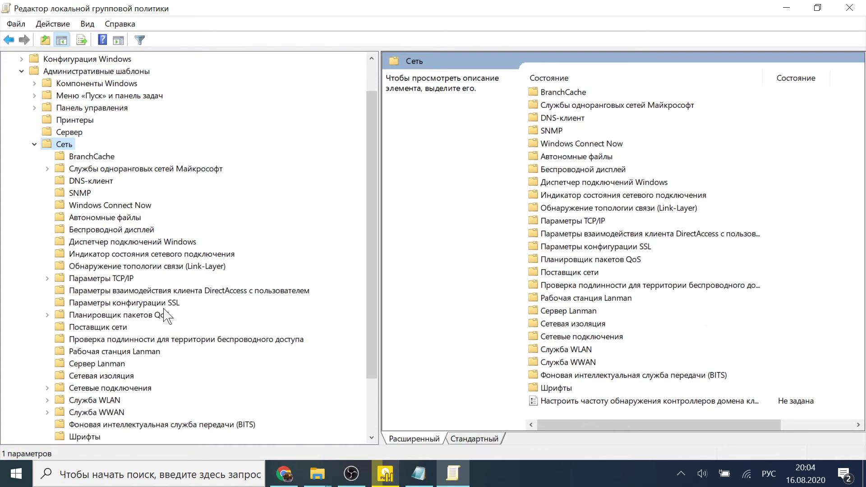
{"action": "left_click", "coordinate": [96, 330]}
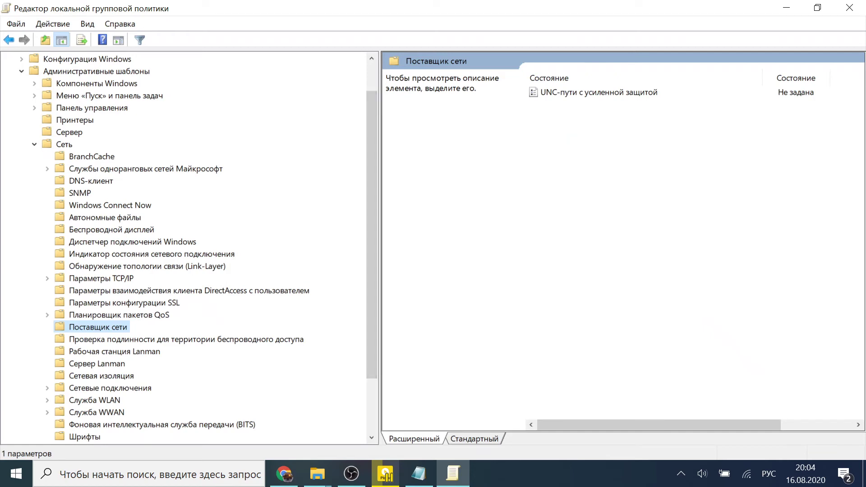
Try the Отключено state for the UNC-пути с усиленной защитой policy, return it to Не задано and cancel the dialog
{"action": "left_click", "coordinate": [602, 96]}
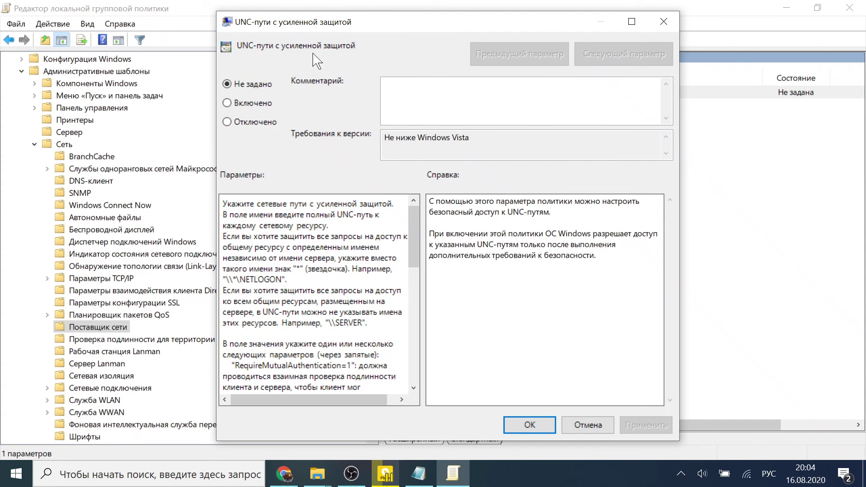
{"action": "left_click", "coordinate": [253, 122]}
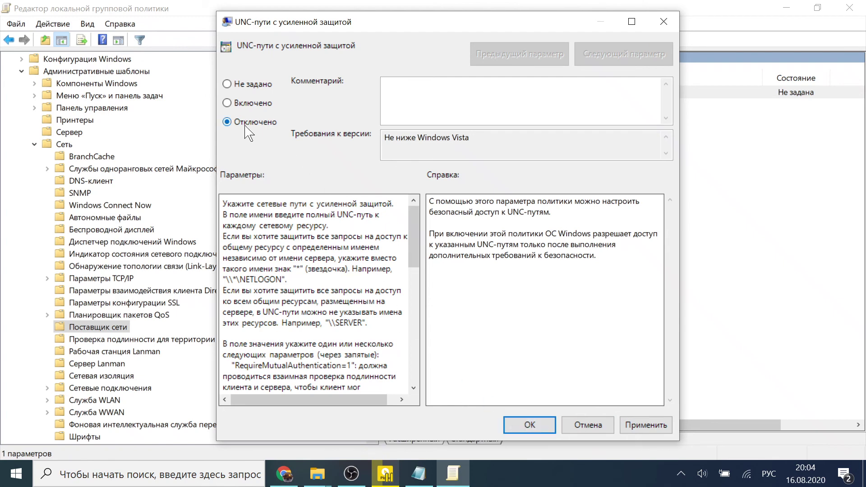
{"action": "left_click", "coordinate": [270, 83]}
{"action": "left_click", "coordinate": [580, 429]}
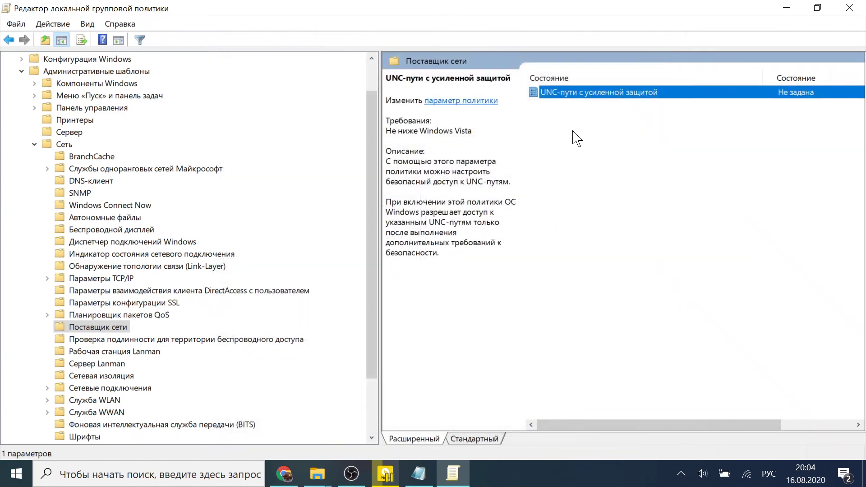
Check the error description in 67.txt and look again at the state options of the UNC-пути с усиленной защитой policy
{"action": "left_click", "coordinate": [427, 484]}
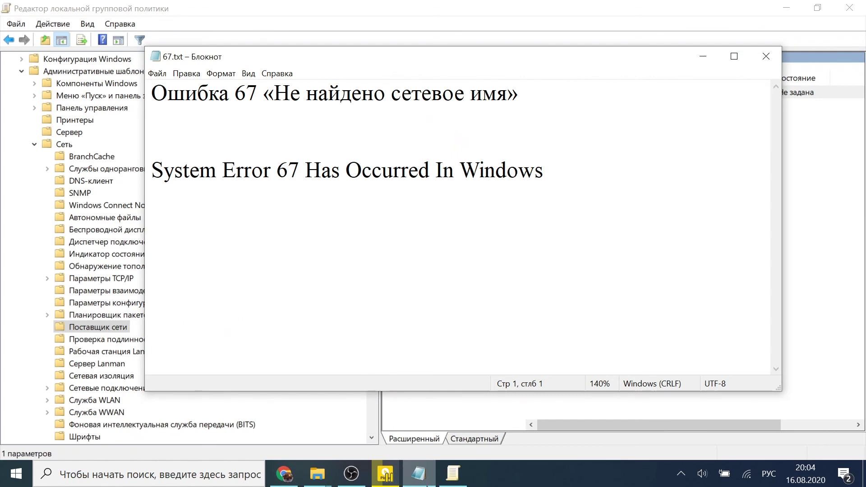
{"action": "left_click", "coordinate": [427, 484]}
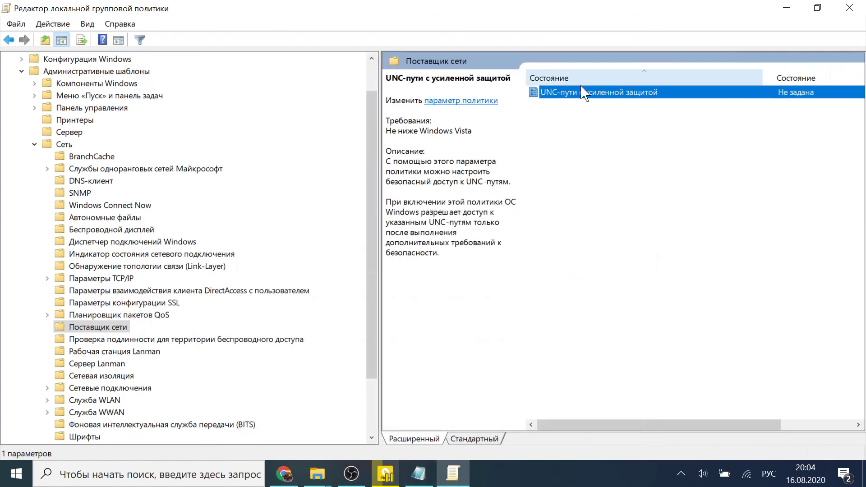
{"action": "double_click", "coordinate": [585, 93]}
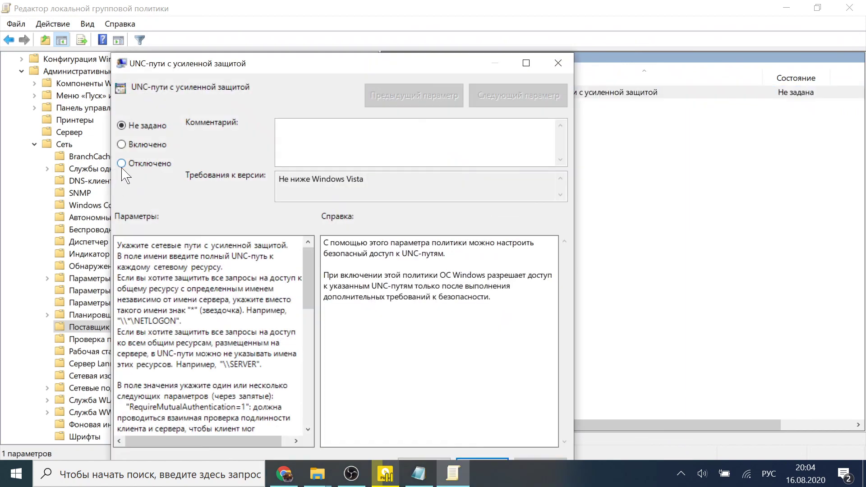
{"action": "left_click", "coordinate": [558, 64]}
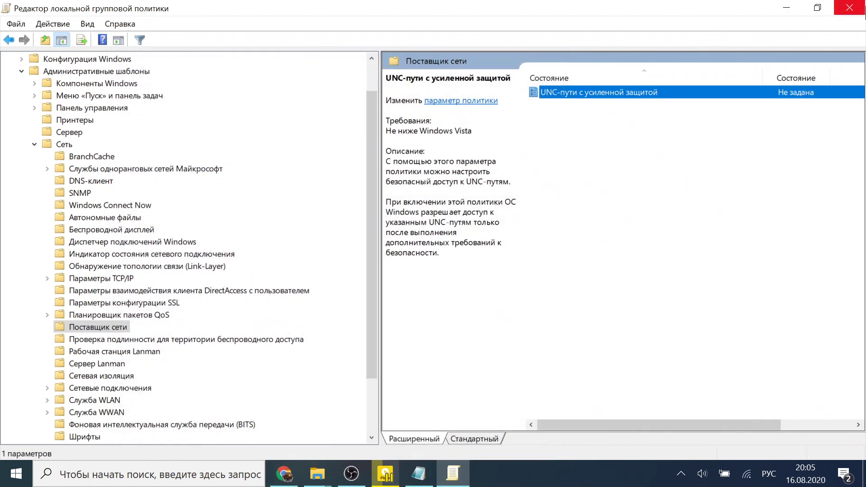
Close the group policy editor and open the IT UserHelp1 image from the desktop
{"action": "left_click", "coordinate": [850, 7]}
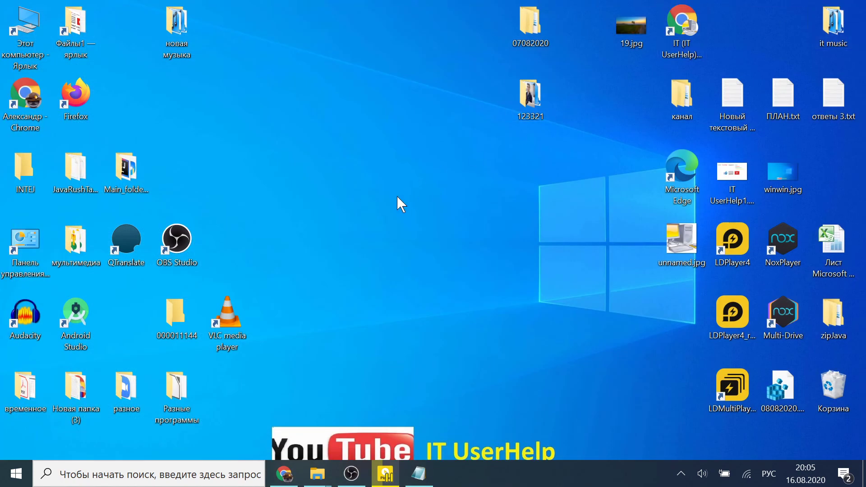
{"action": "double_click", "coordinate": [739, 189]}
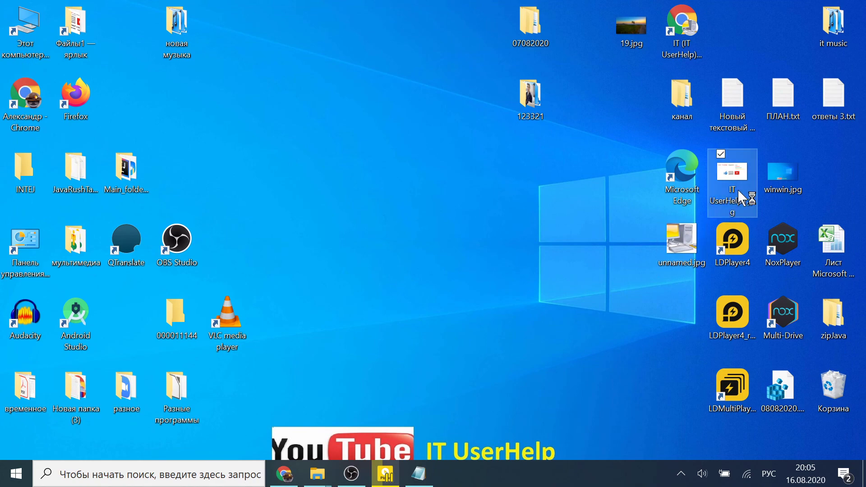